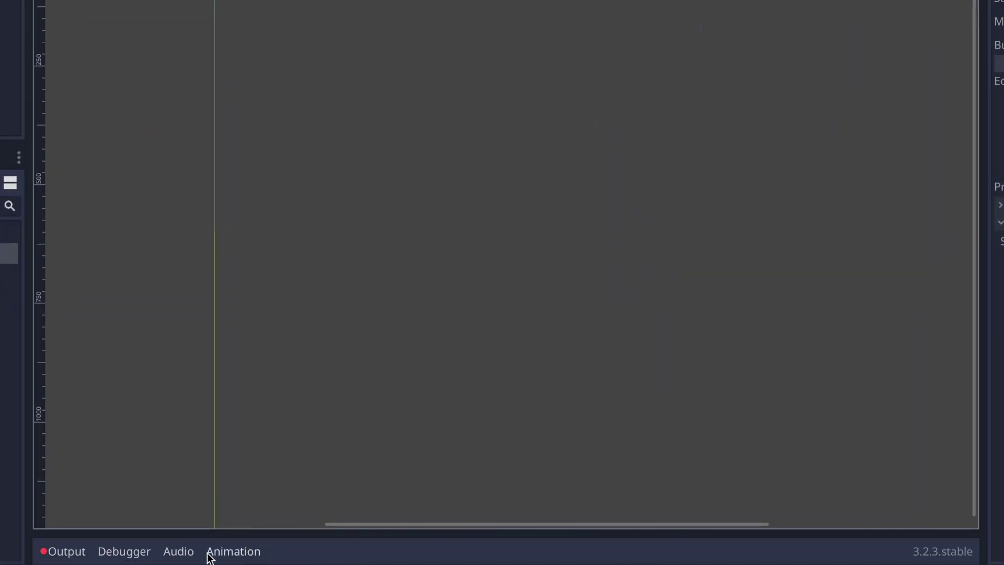
Step: Show the Audio bus layout, which holds only Master, and select the Master bus name field
click(178, 552)
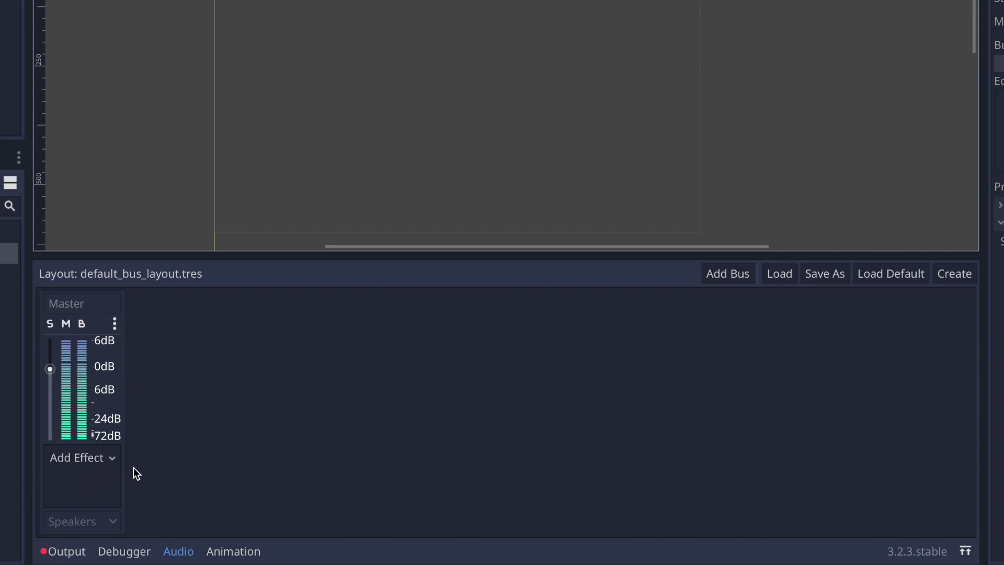
click(93, 306)
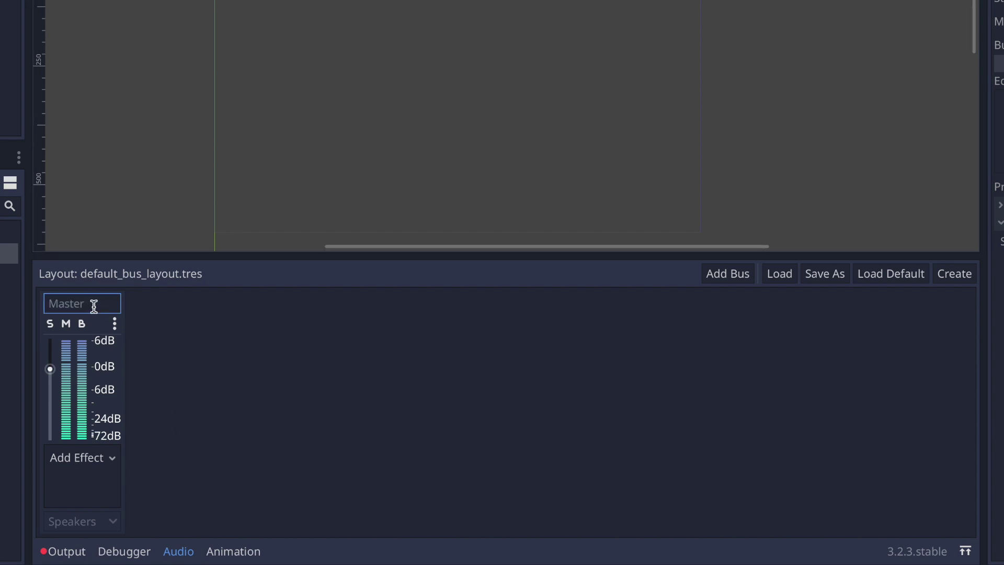
click(100, 523)
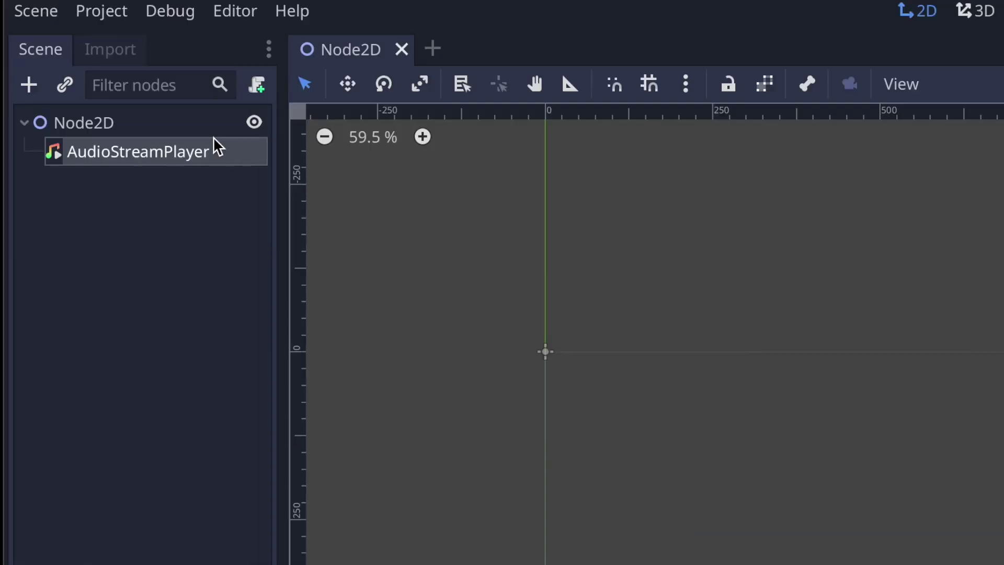
click(106, 14)
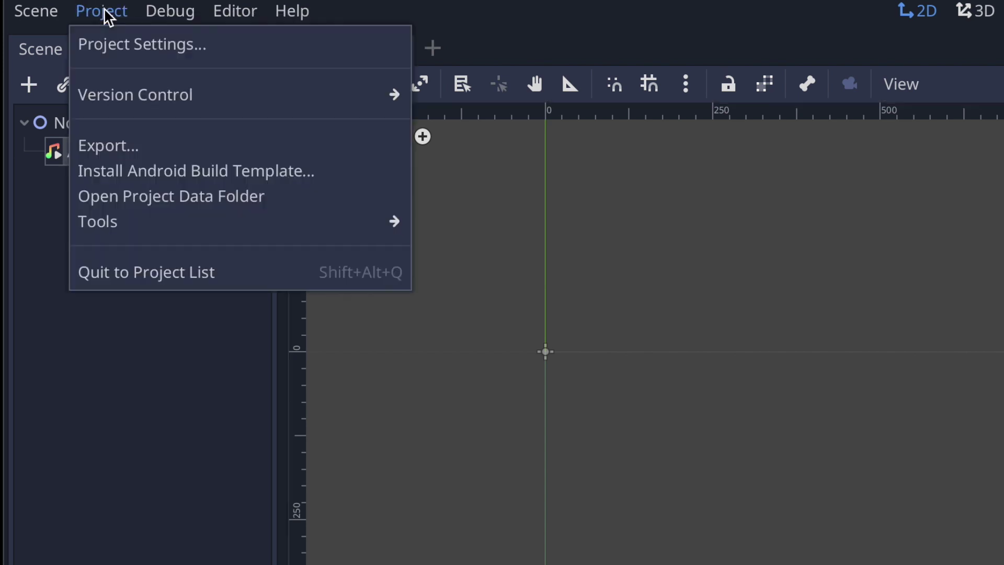
click(154, 44)
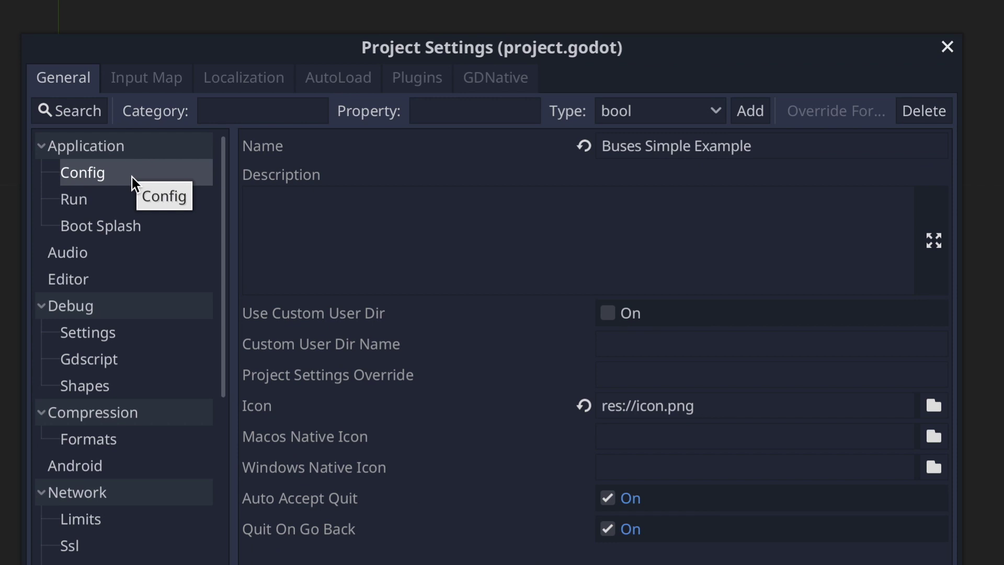
click(68, 252)
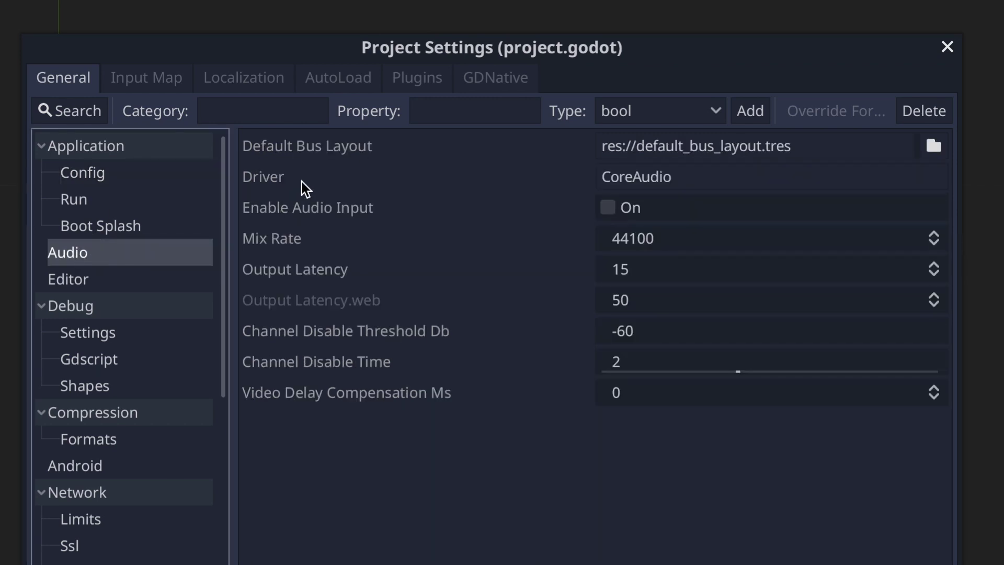
mouse_move(272, 147)
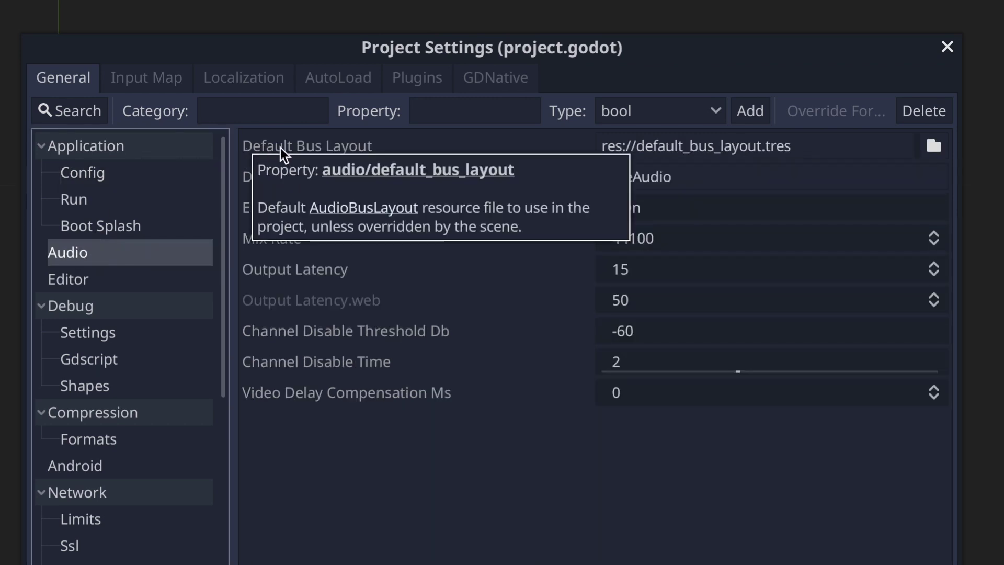
click(817, 148)
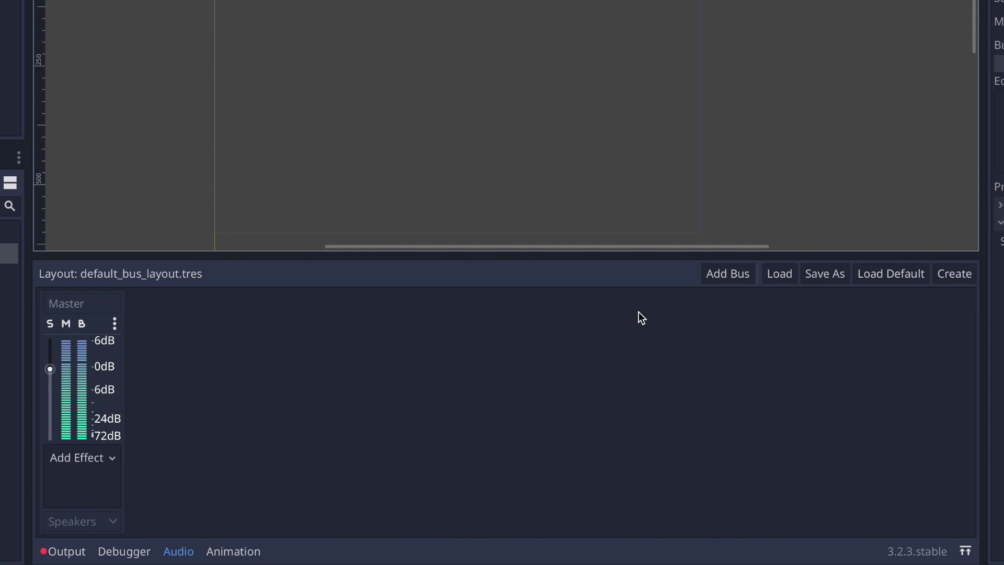
Step: Add a New Bus, then delete default_bus_layout.tres from the FileSystem dock
click(735, 276)
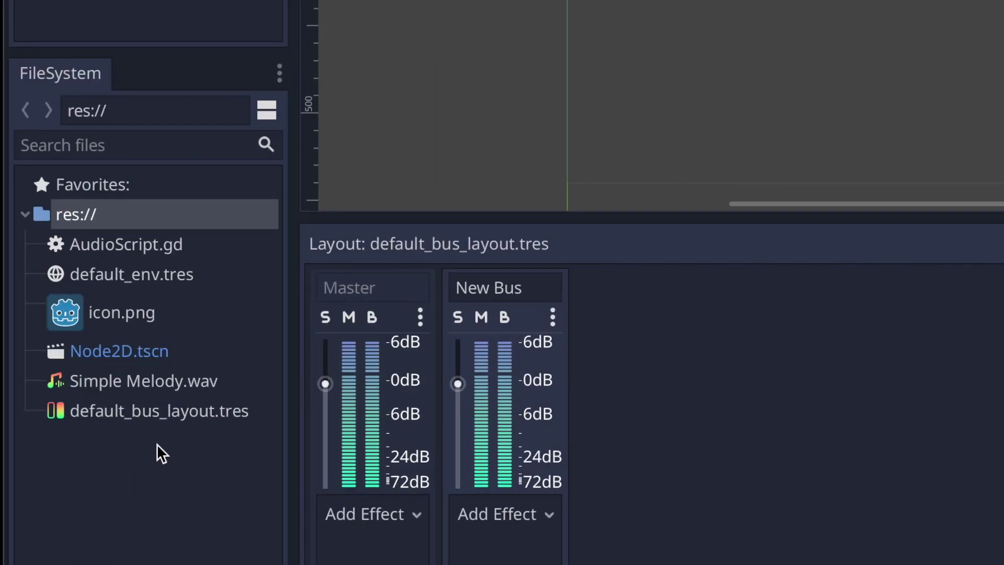
click(157, 419)
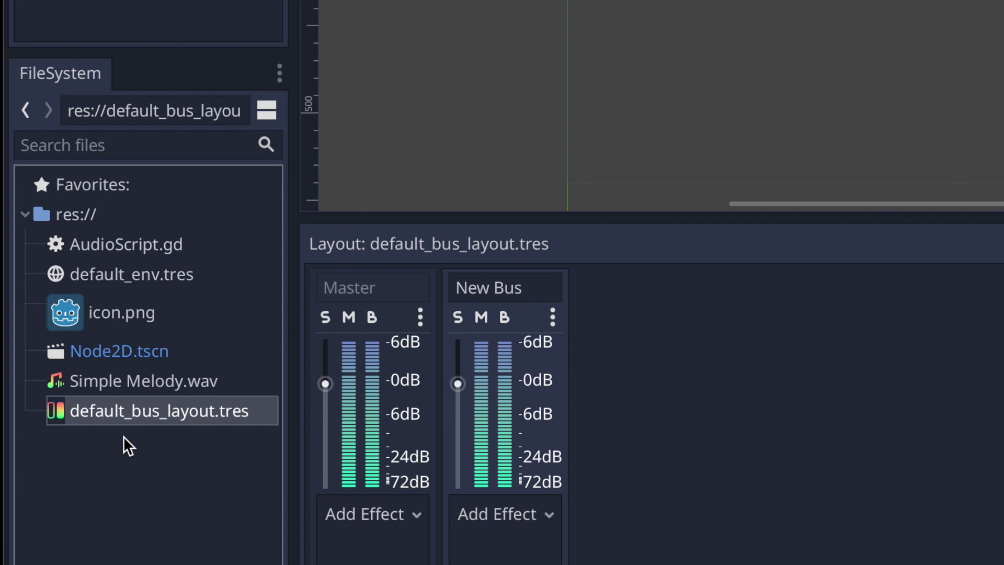
click(141, 412)
right_click(141, 412)
click(175, 473)
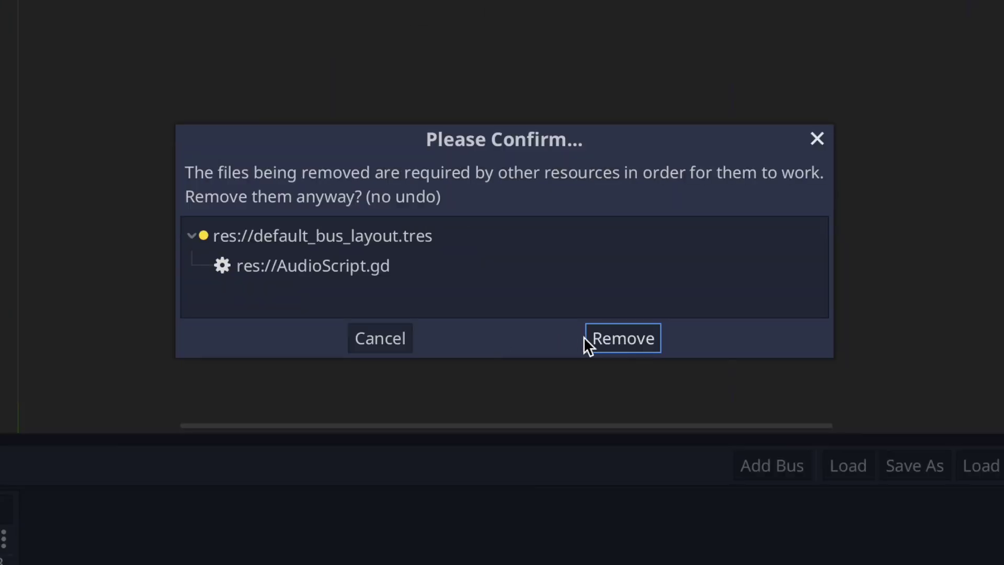
click(623, 337)
Step: Restore Project Settings' Default Bus Layout to res://default_bus_layout.tres
click(96, 27)
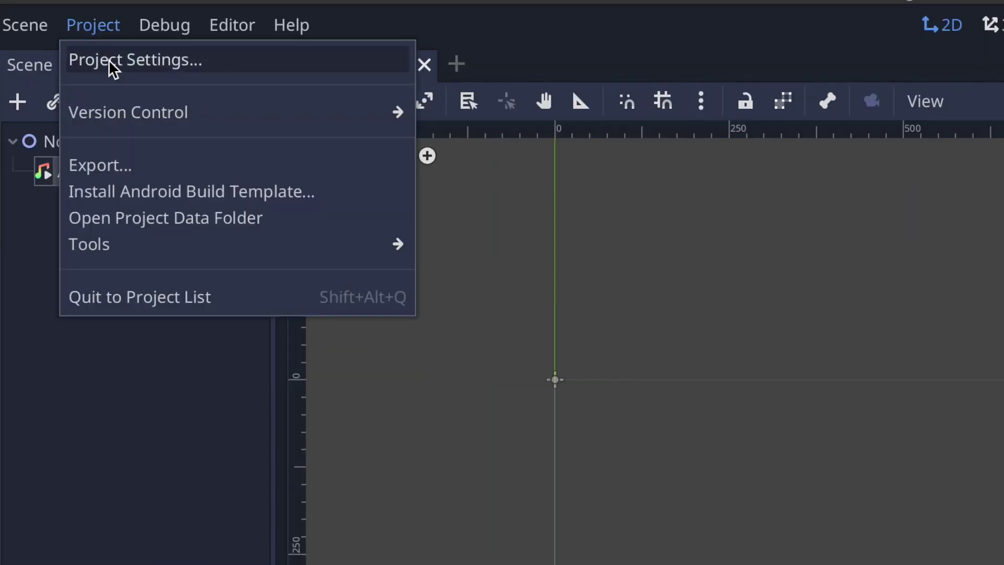
click(106, 60)
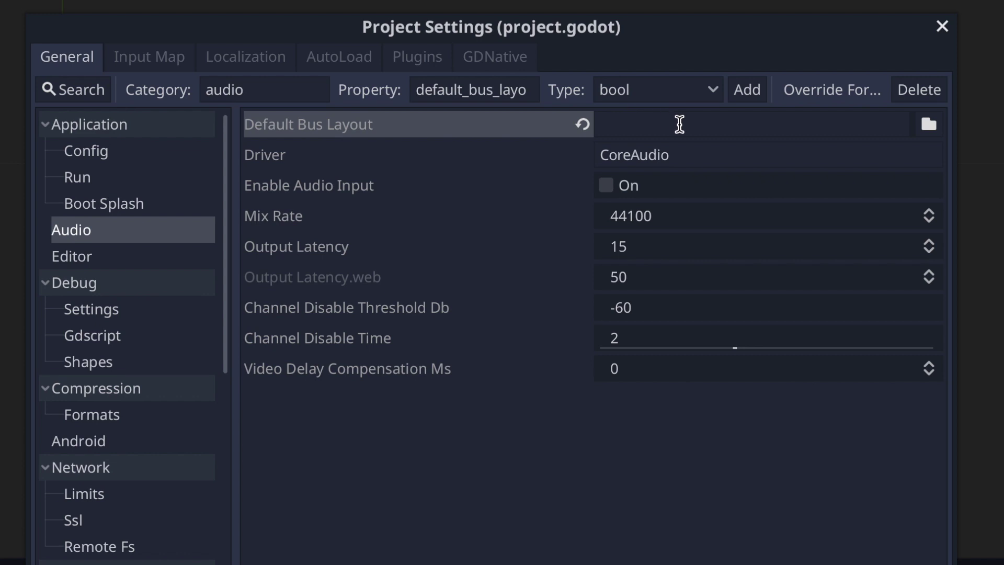
click(710, 124)
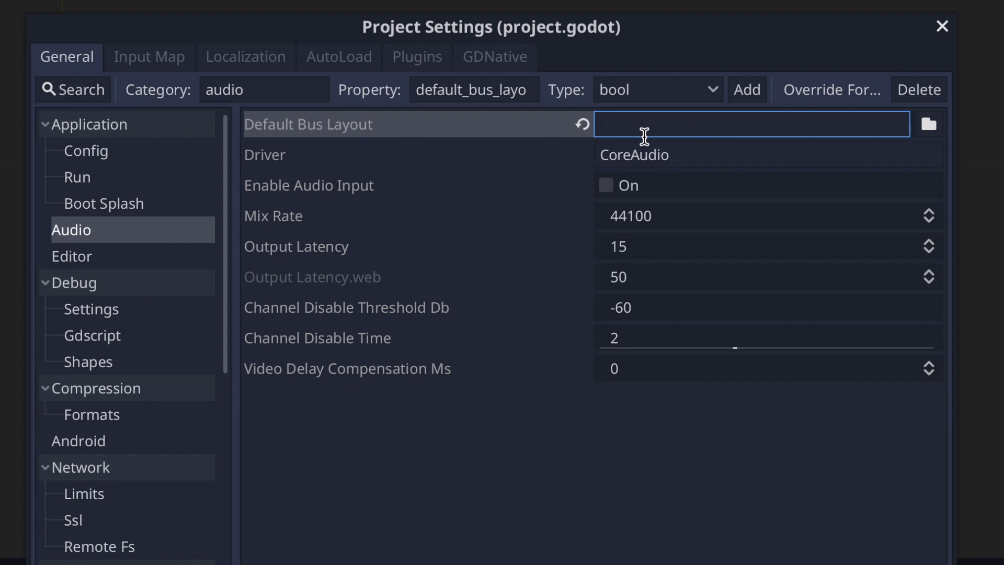
click(584, 126)
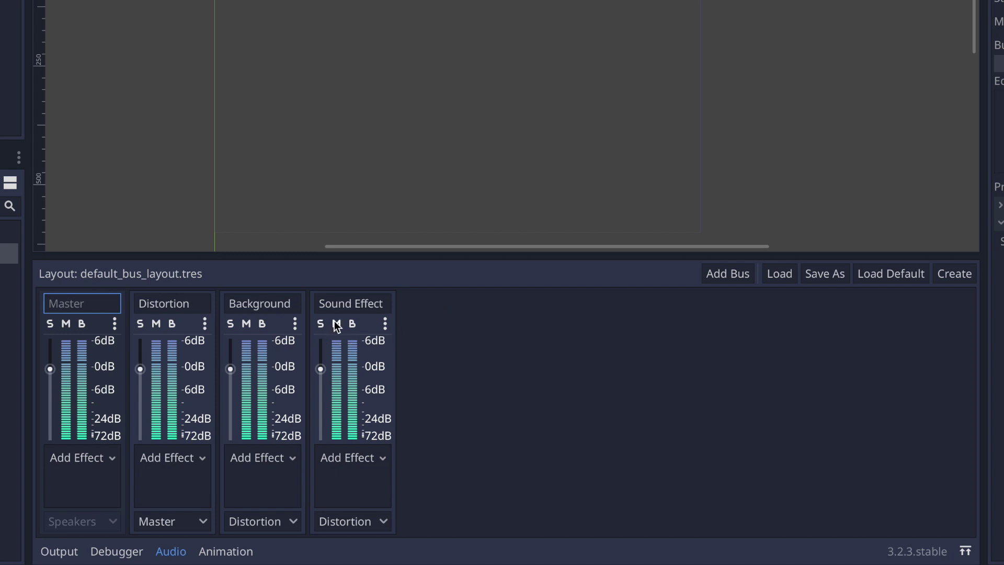
Step: Set the Background bus volume to 1.0 dB and the Sound Effect bus to 3.9 dB
click(385, 323)
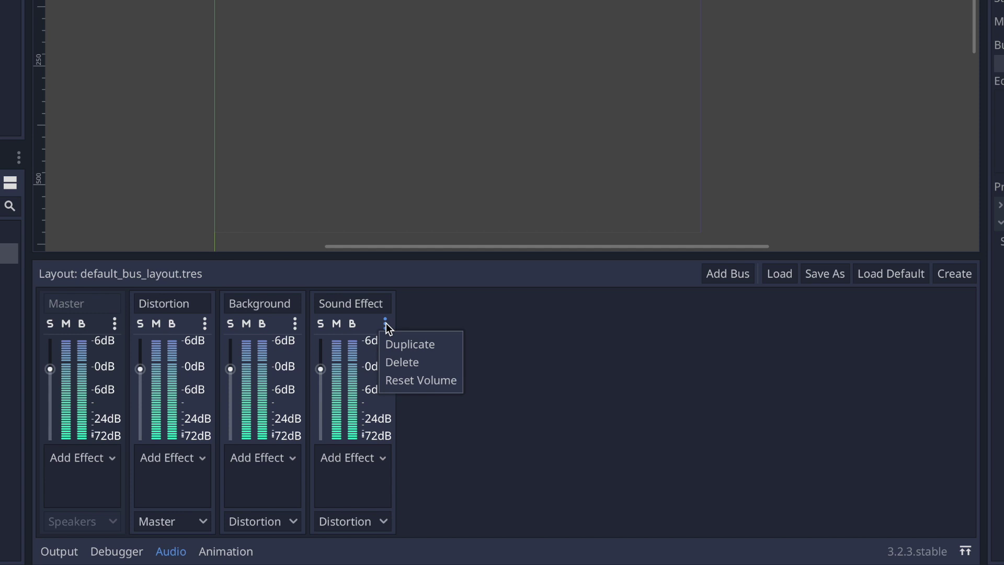
click(413, 323)
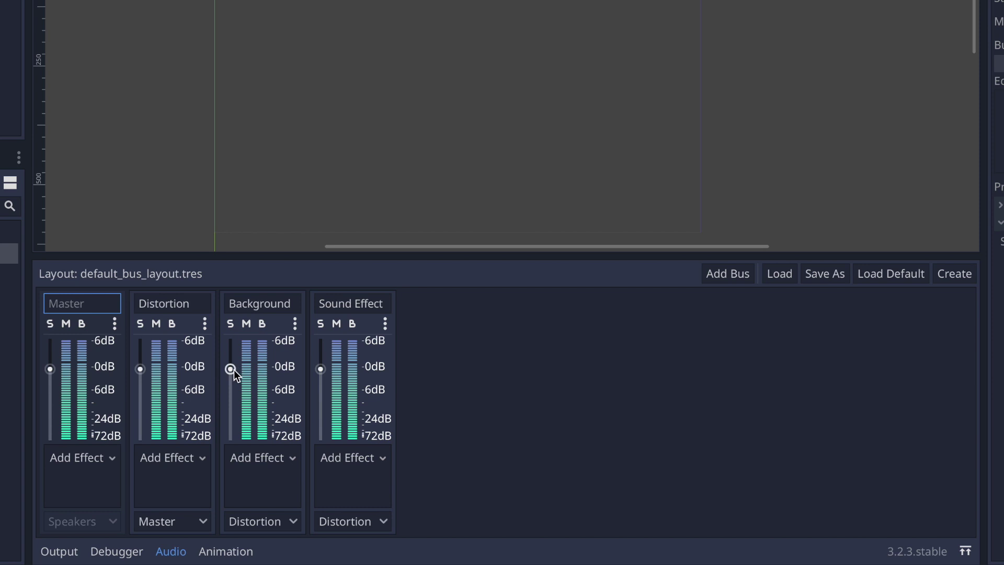
drag(232, 369, 231, 349)
drag(319, 368, 321, 381)
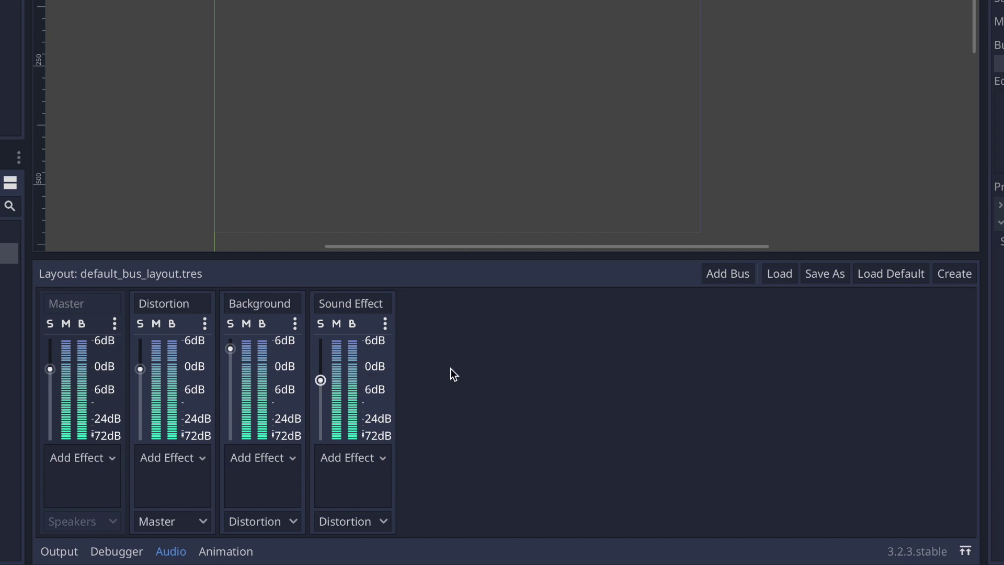
drag(231, 348, 232, 380)
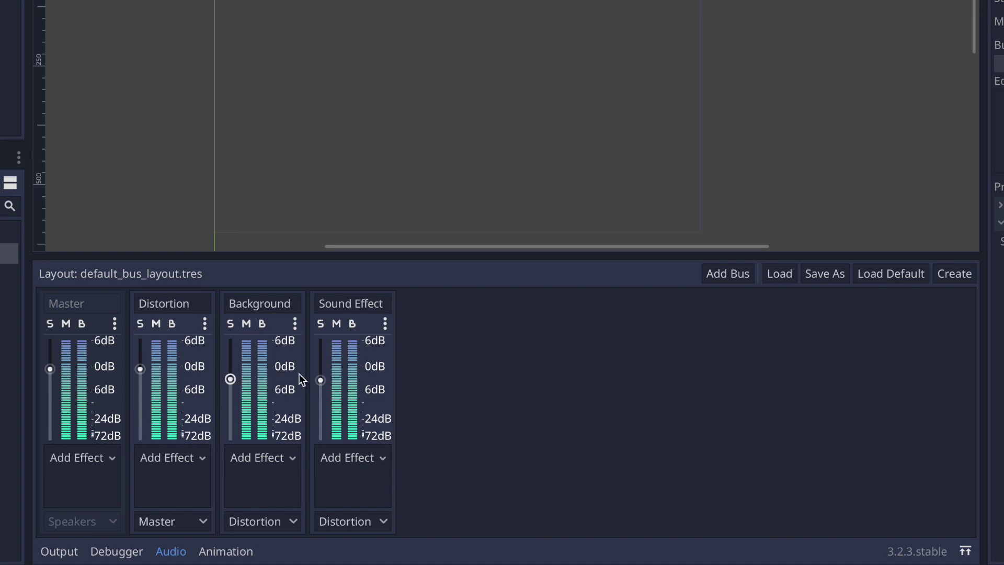
drag(320, 381, 432, 347)
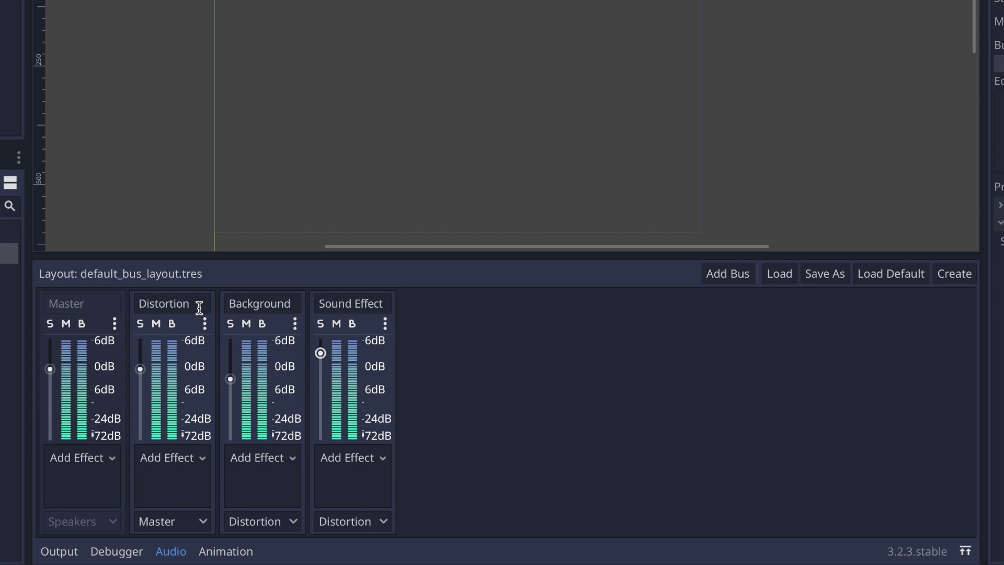
Step: Add a Distortion effect to the Distortion bus and run the project to test it
click(203, 459)
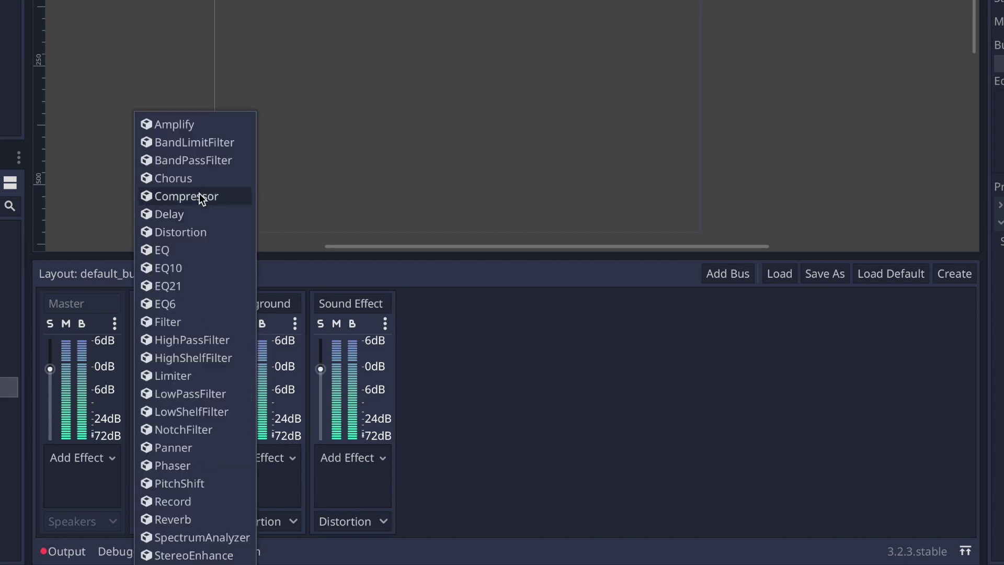
click(182, 232)
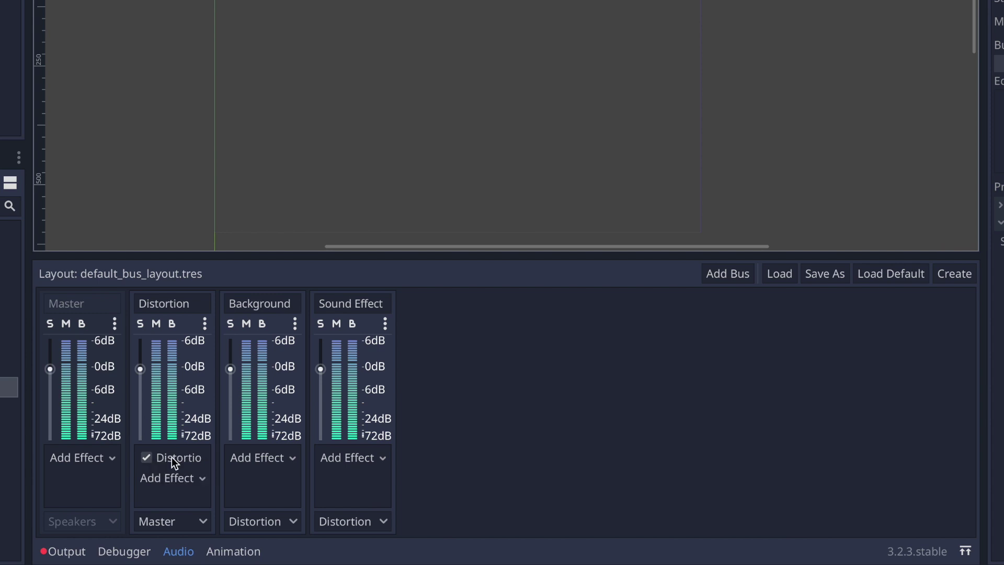
key(super+b)
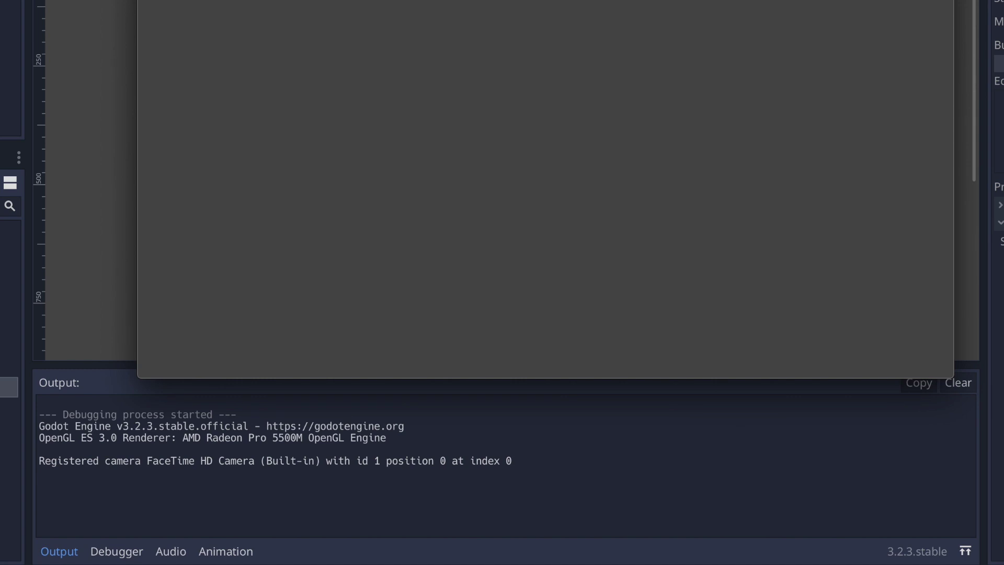
Step: Stop the running game
key(super+q)
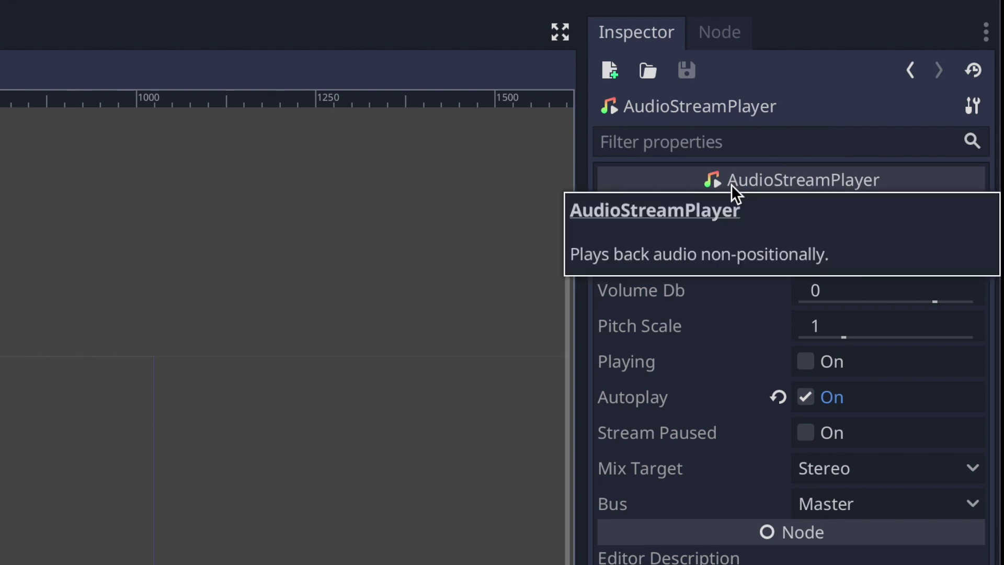
Step: Route the AudioStreamPlayer to Background Music, lower its volume to -9.716 dB and restart playback
click(874, 508)
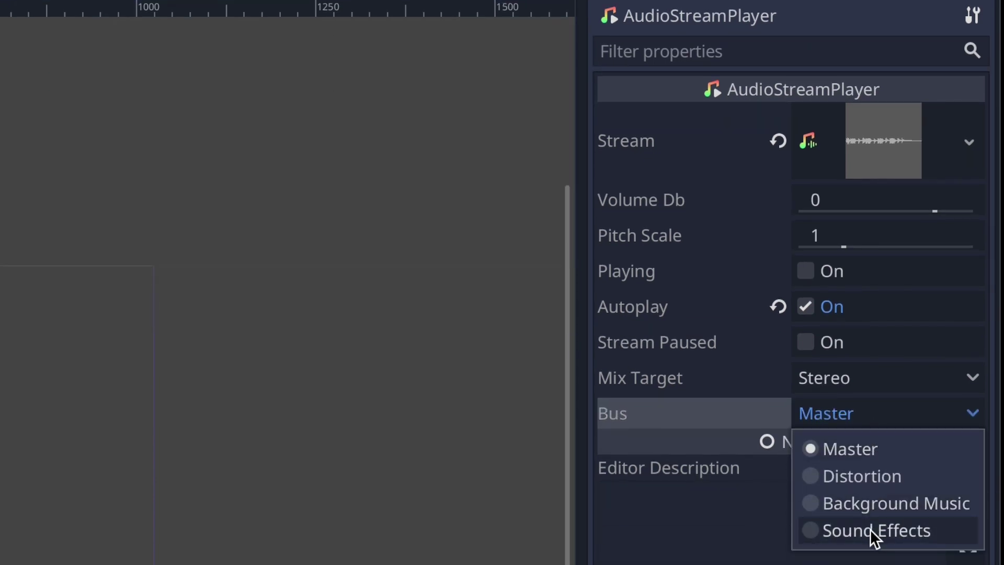
click(866, 504)
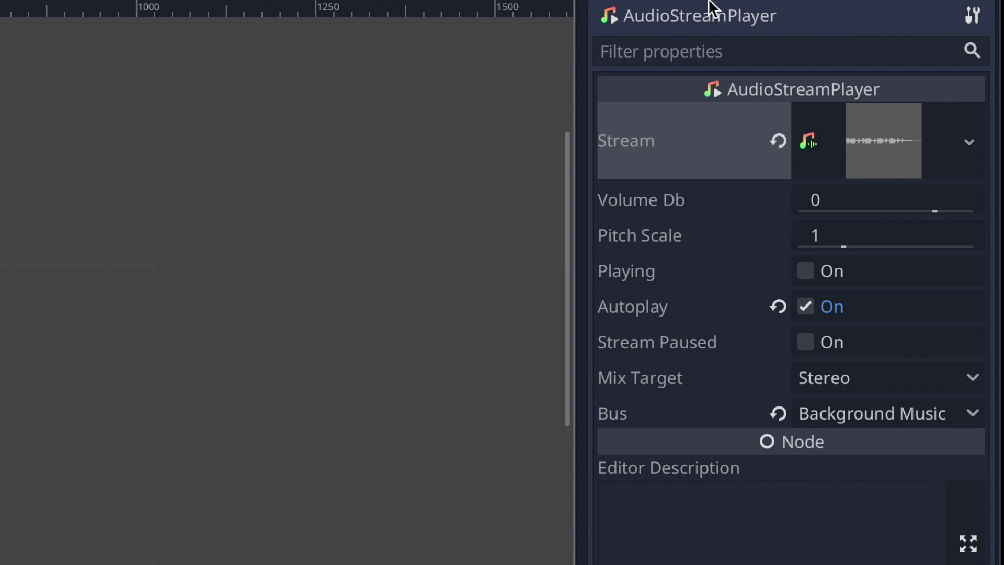
click(809, 272)
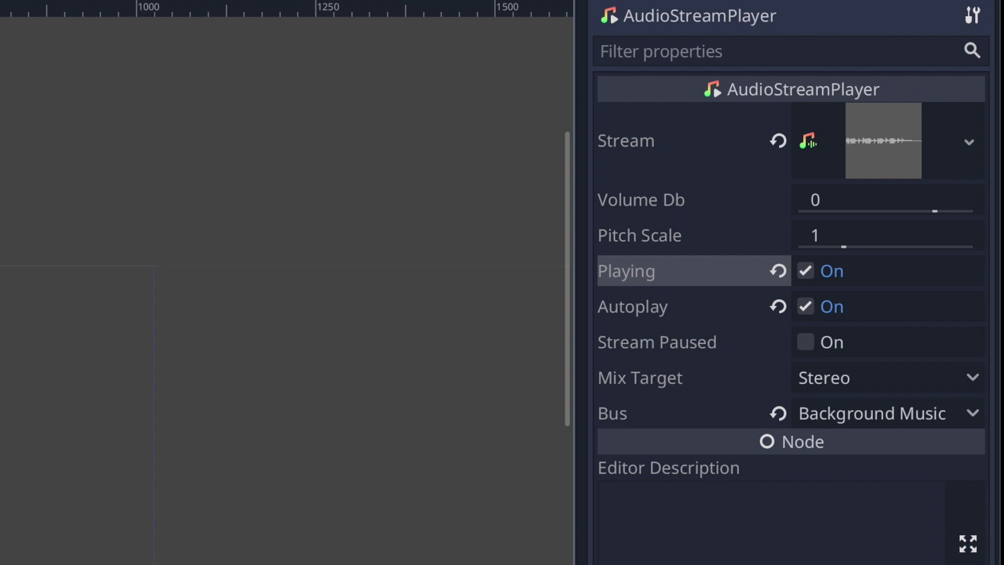
click(816, 270)
drag(936, 211, 919, 212)
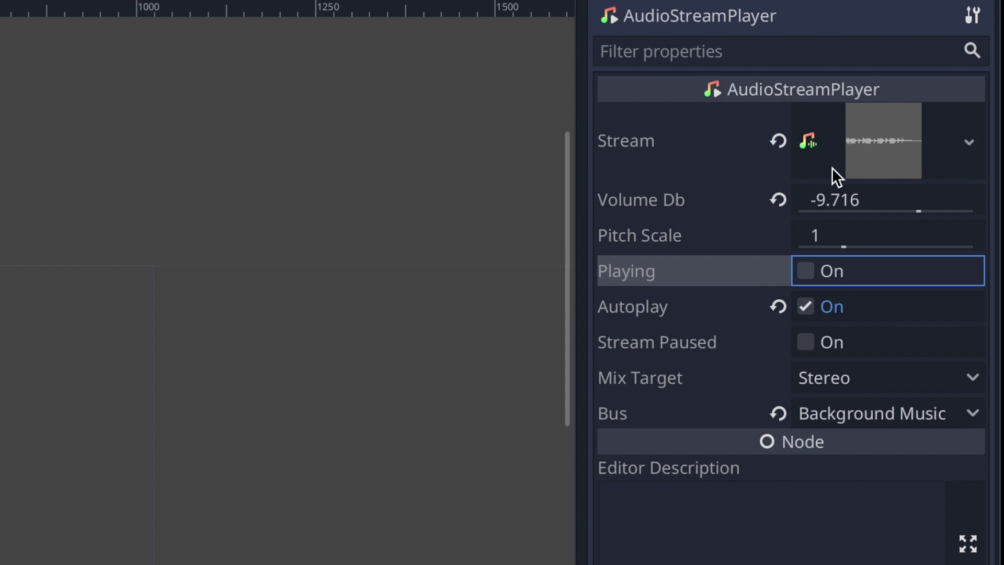
key(space)
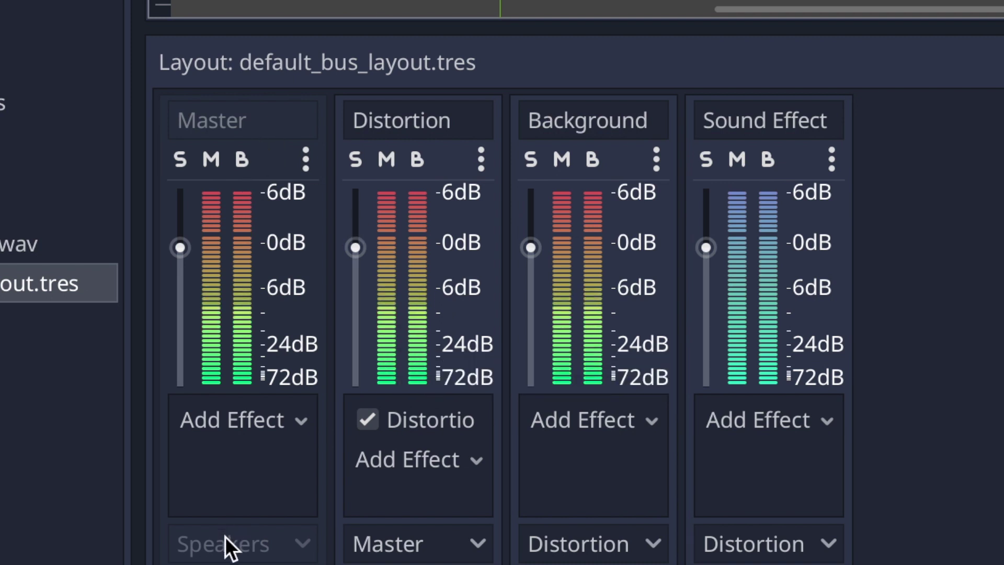
Step: Select the Distortion bus effect and drag AudioScript.gd onto the audio player node
click(429, 420)
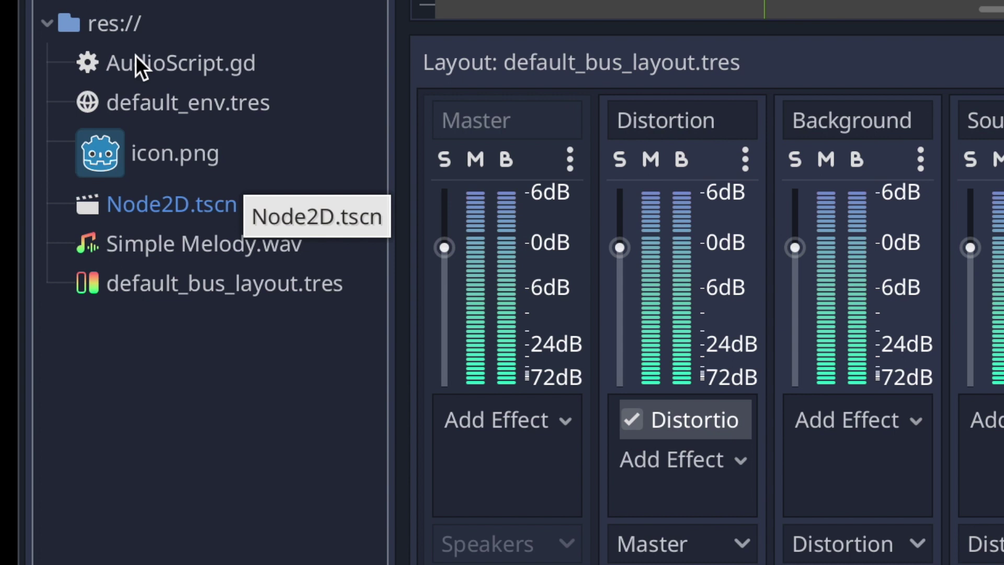
drag(137, 58, 265, 209)
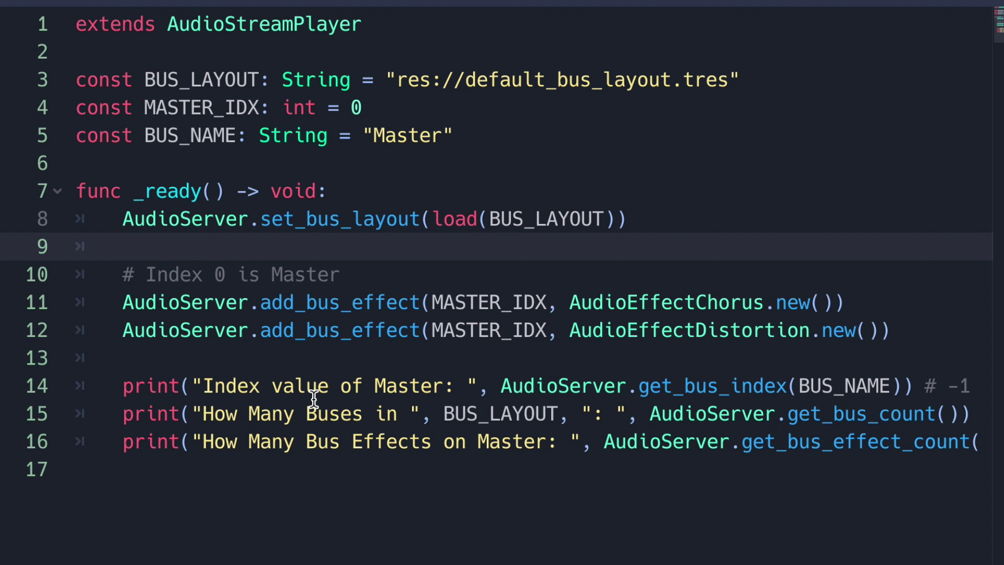
double_click(161, 80)
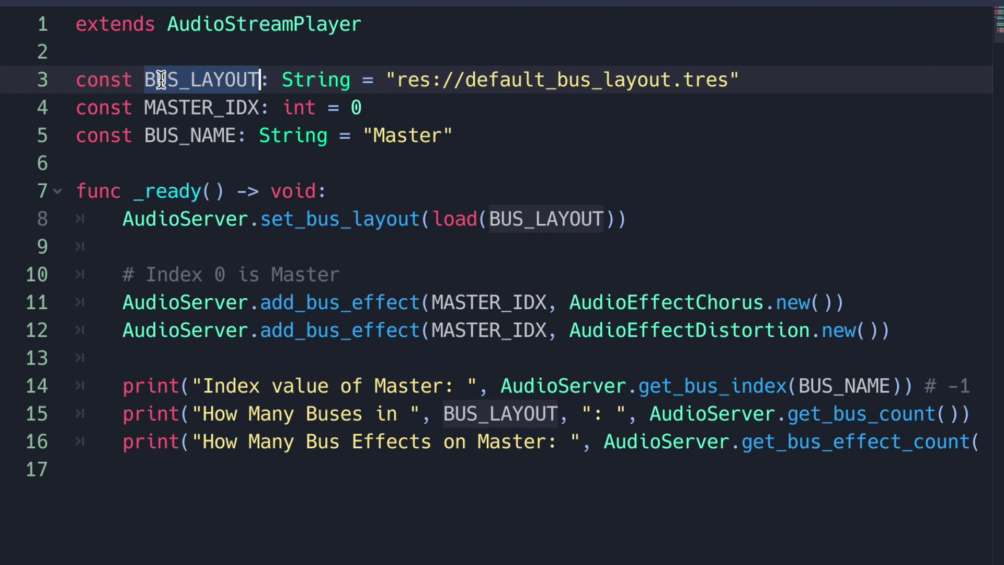
double_click(161, 108)
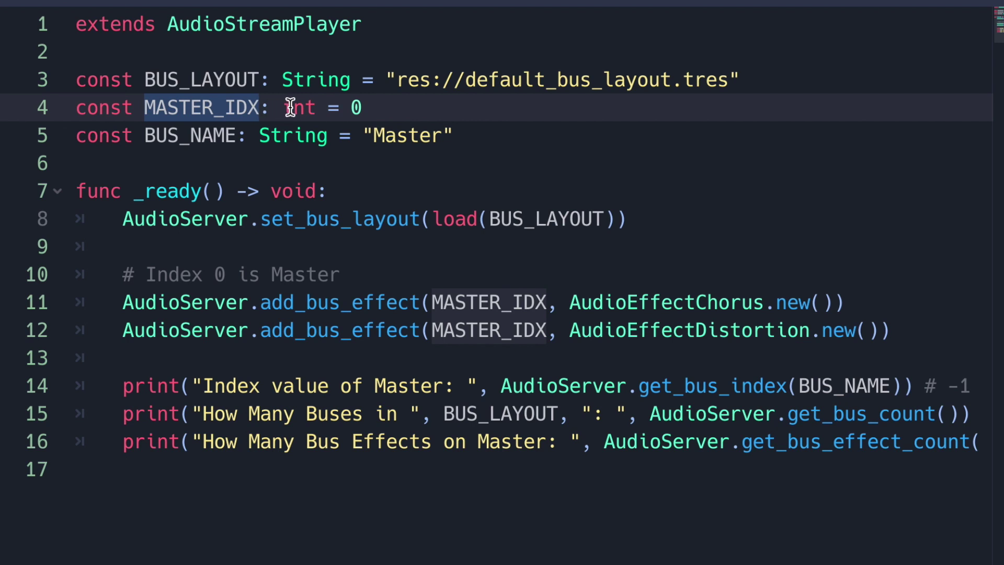
click(365, 108)
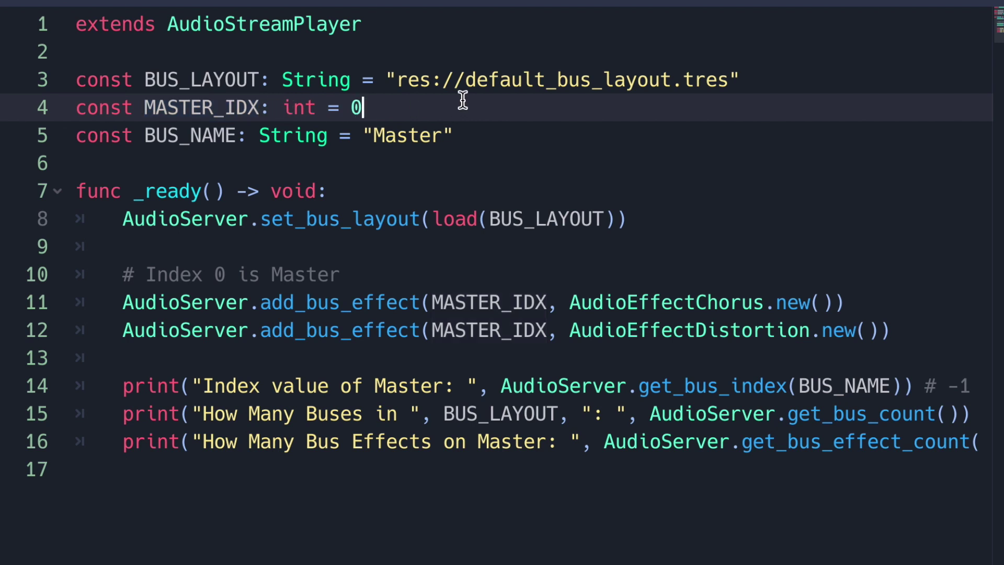
double_click(217, 138)
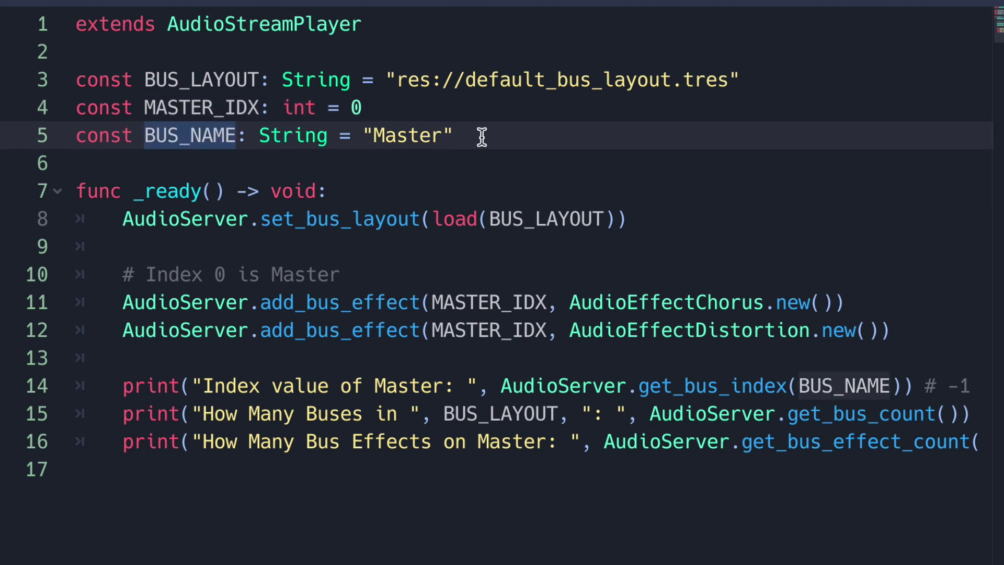
triple_click(414, 136)
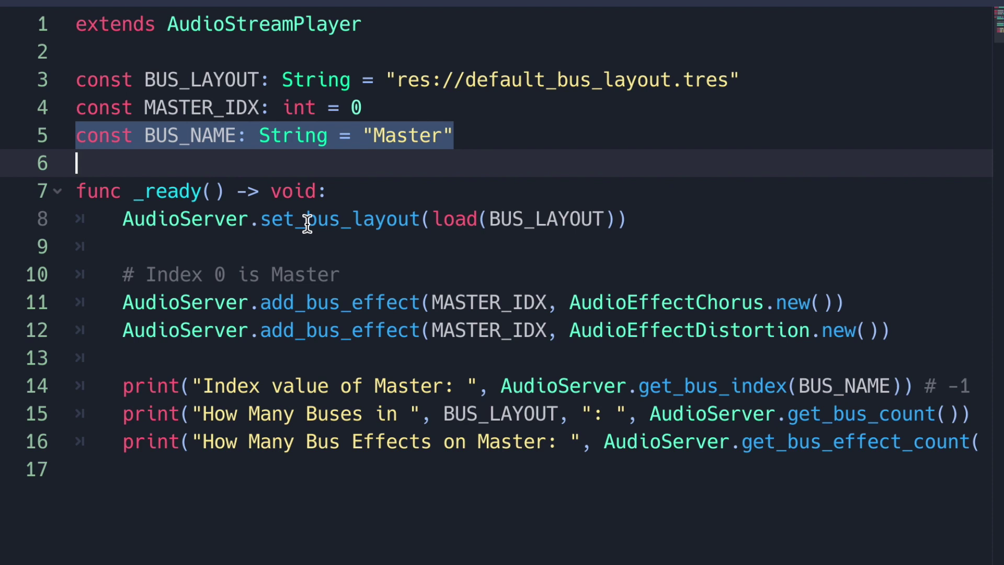
double_click(206, 218)
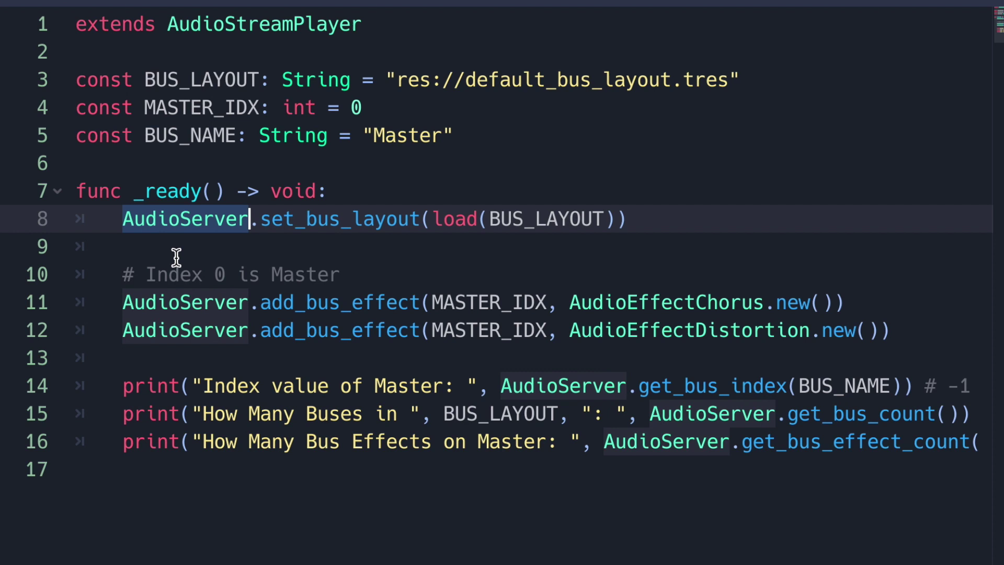
double_click(316, 227)
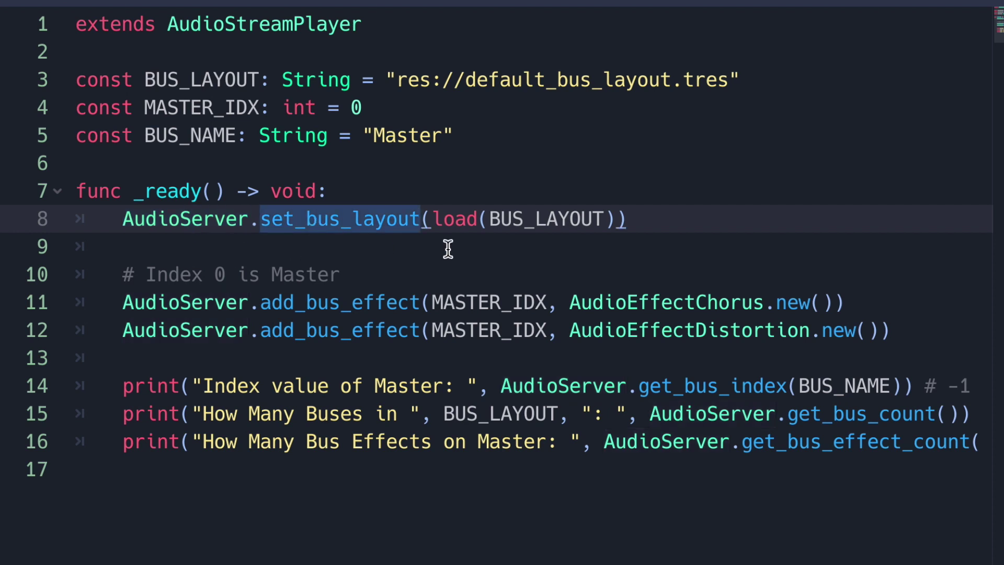
double_click(454, 220)
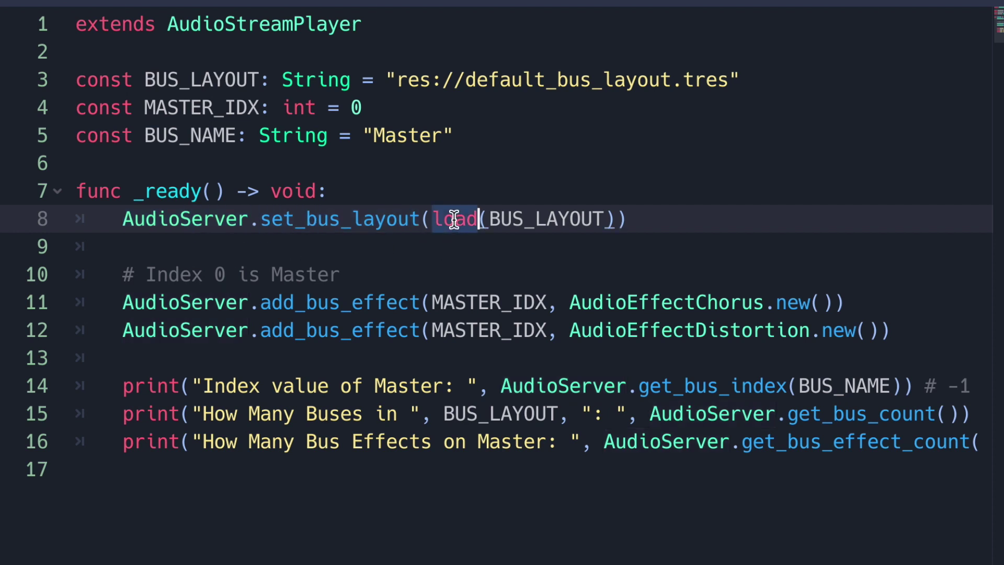
double_click(549, 221)
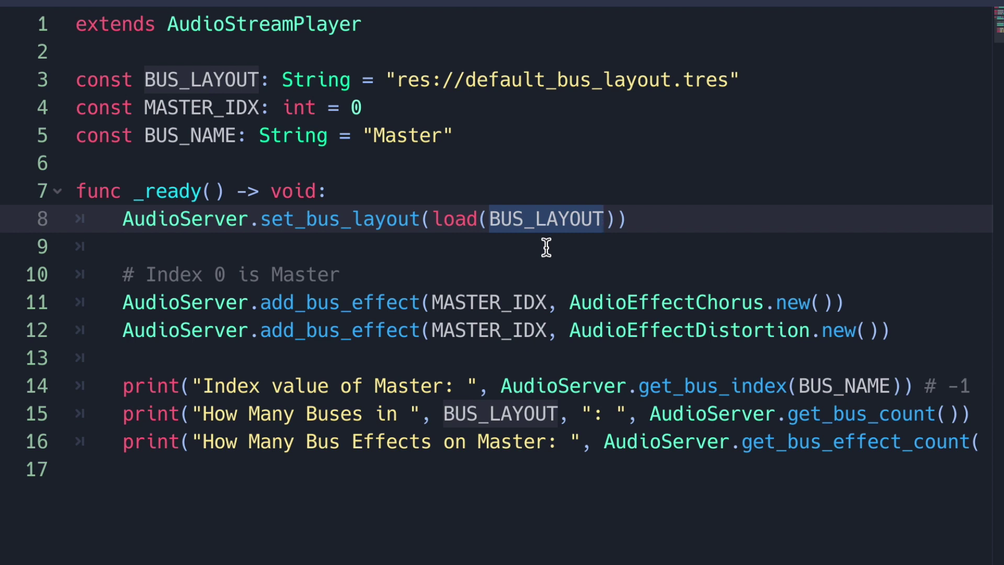
click(363, 277)
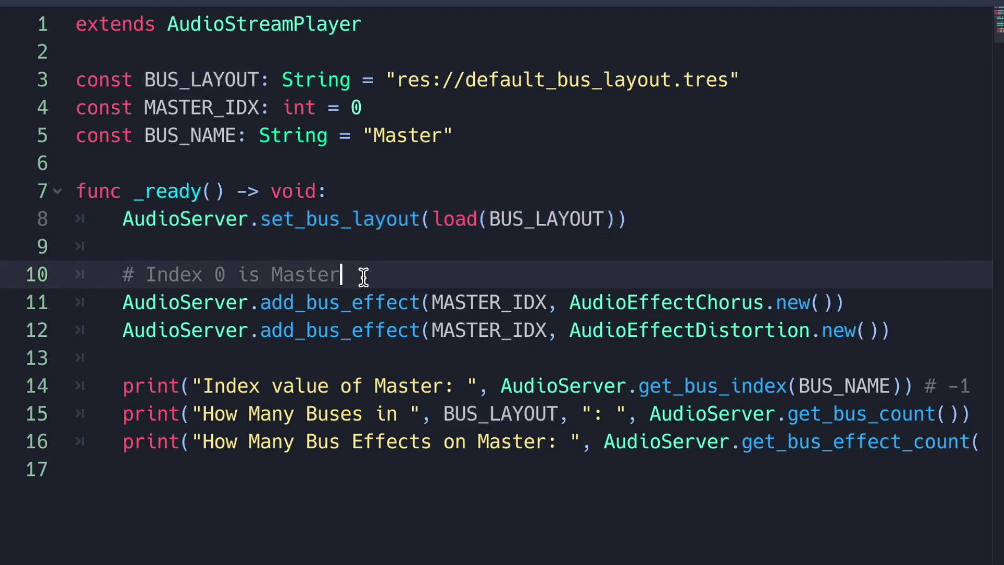
double_click(327, 304)
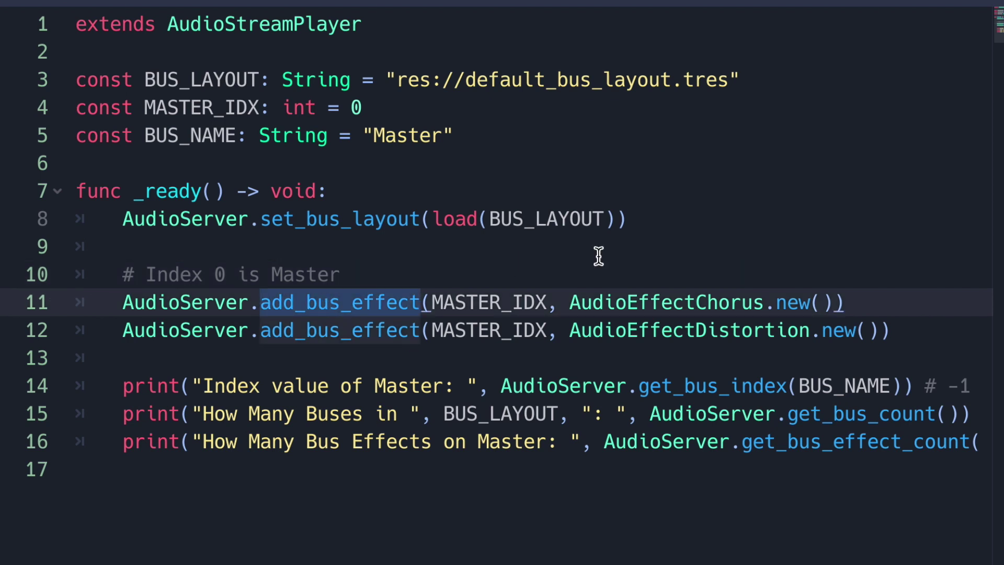
double_click(665, 306)
click(652, 330)
double_click(652, 330)
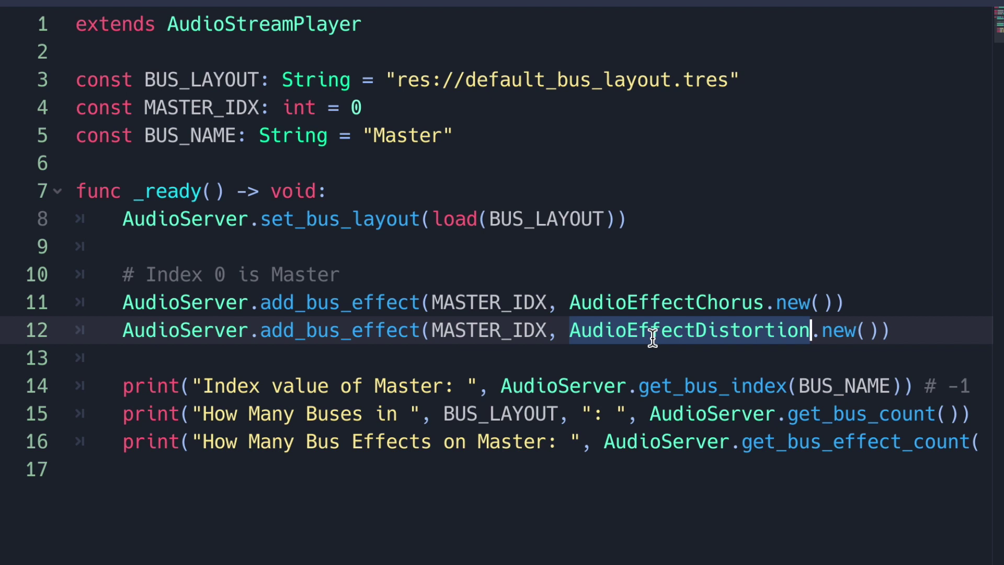
double_click(493, 301)
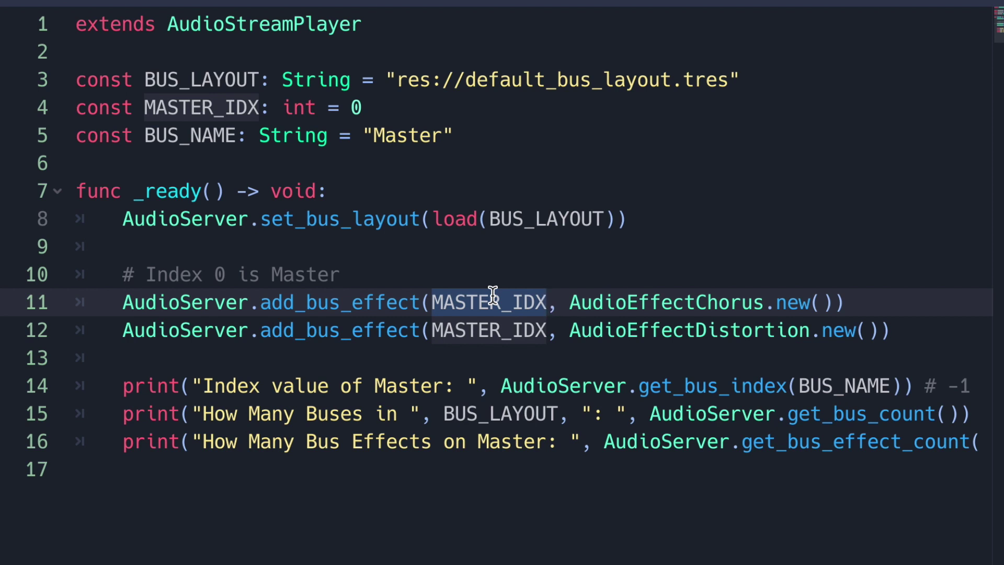
drag(571, 303, 764, 304)
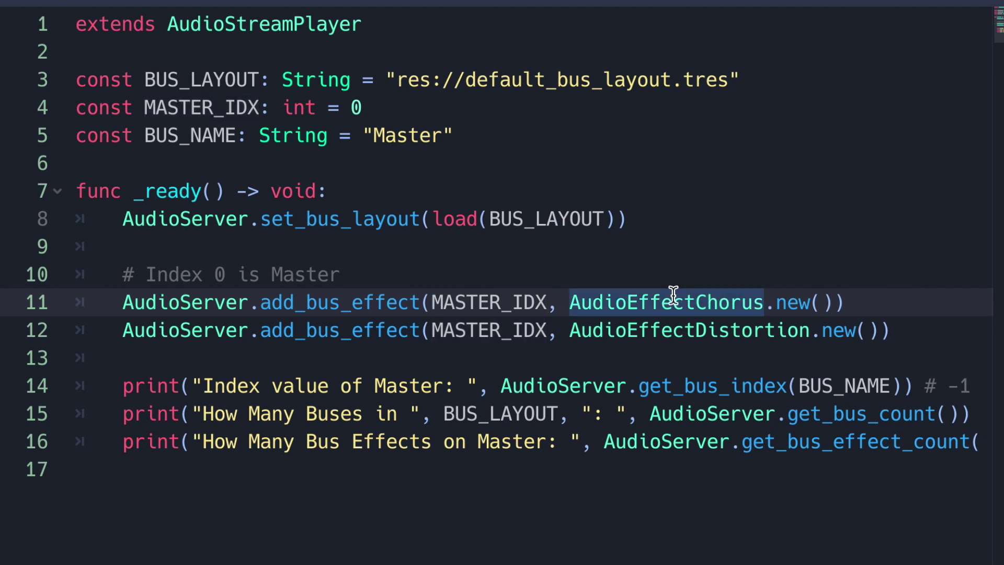
double_click(788, 303)
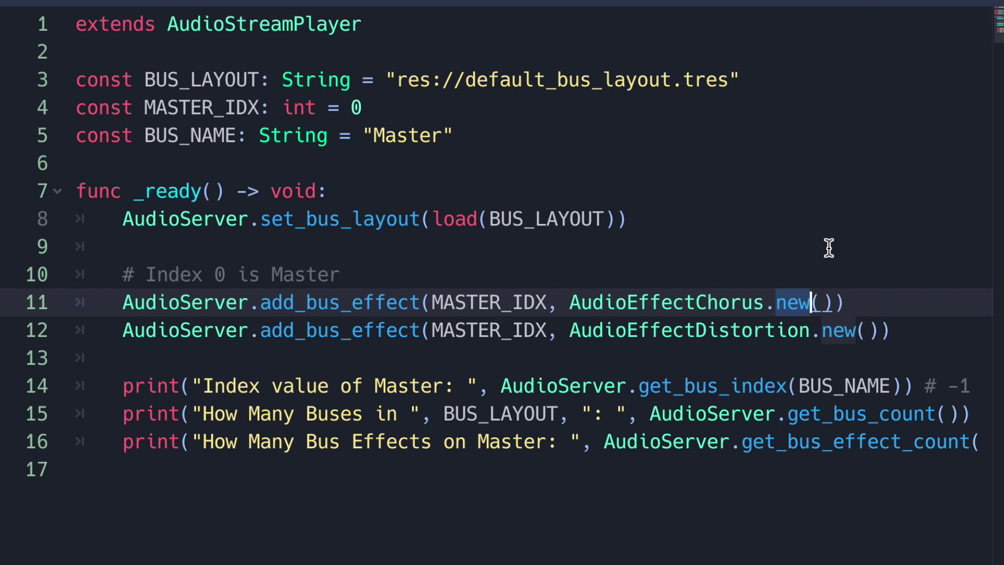
double_click(314, 330)
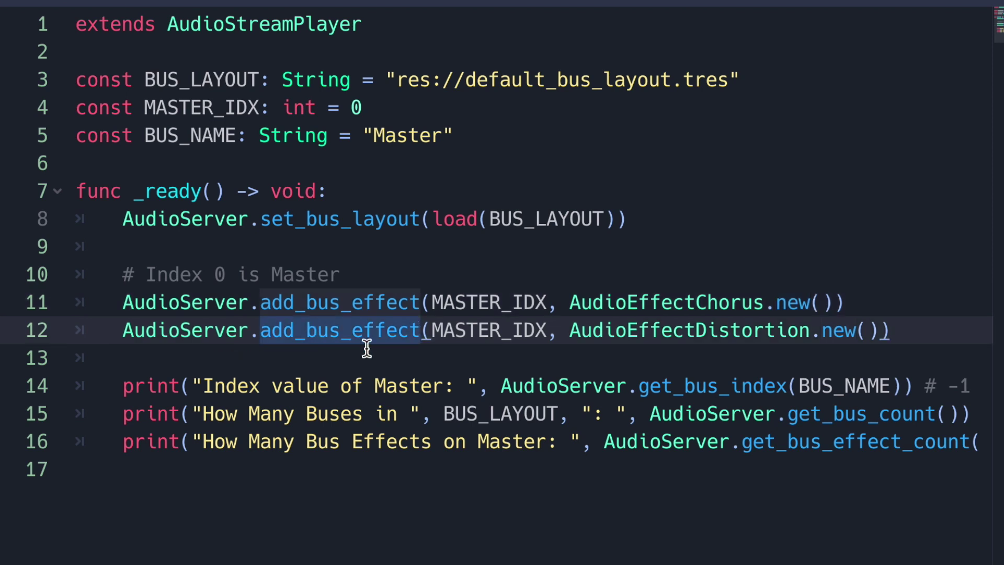
double_click(751, 337)
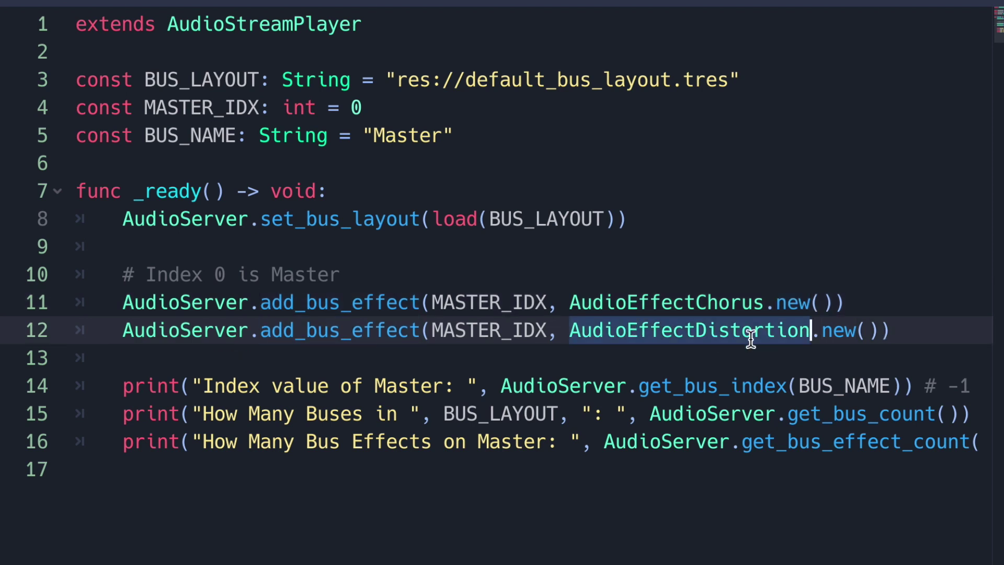
click(203, 371)
double_click(156, 384)
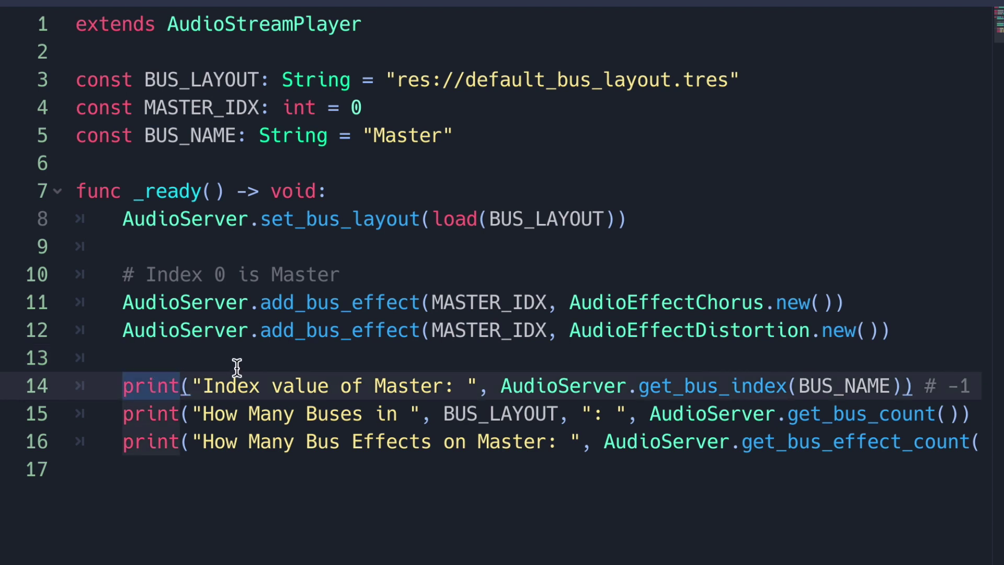
click(235, 367)
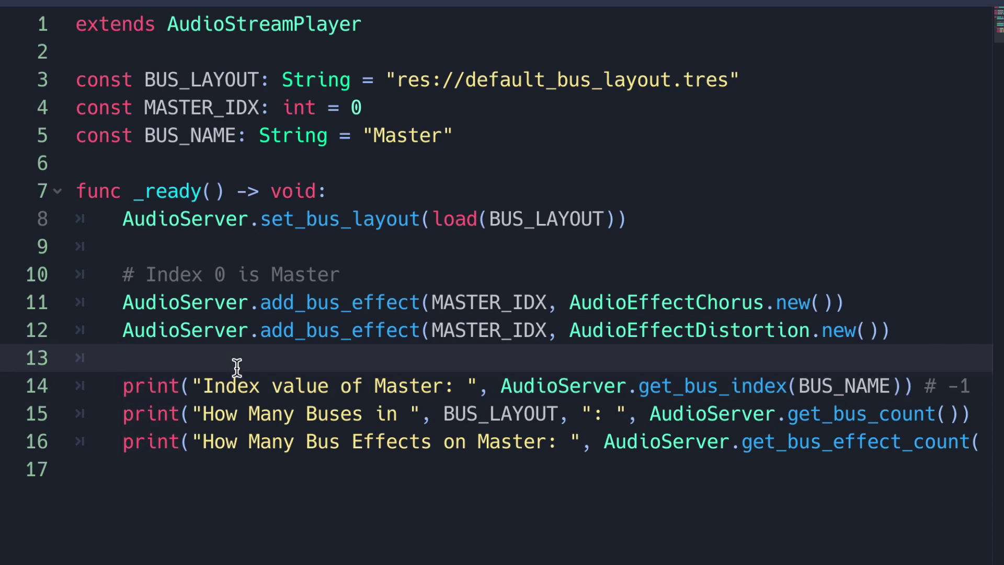
double_click(400, 387)
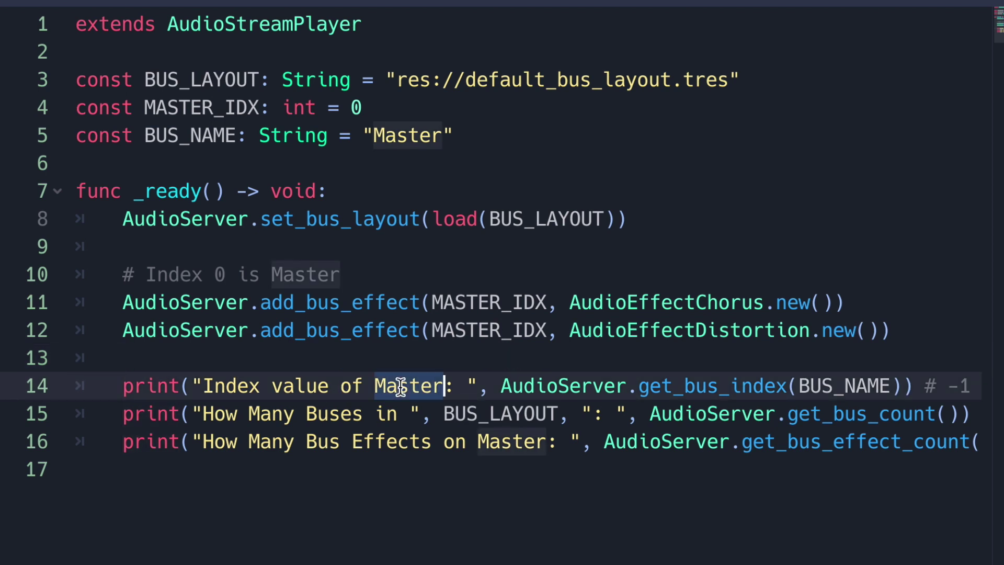
double_click(330, 415)
double_click(383, 442)
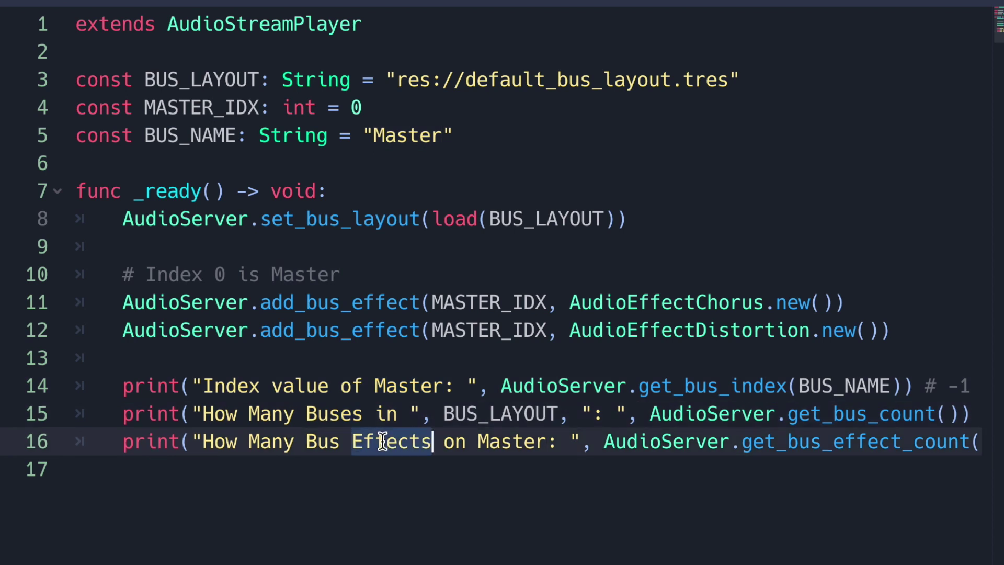